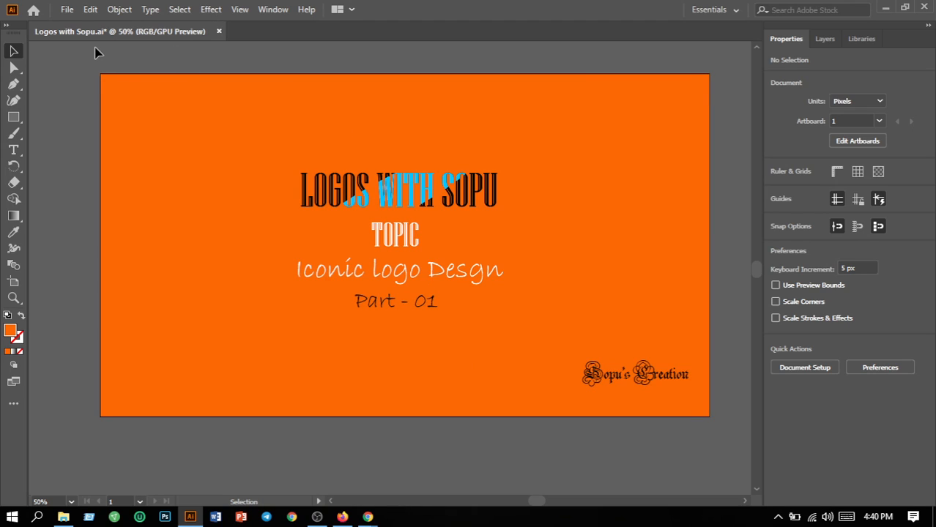
# Create a new 10 x 10 in document.
pyautogui.click(76, 13)
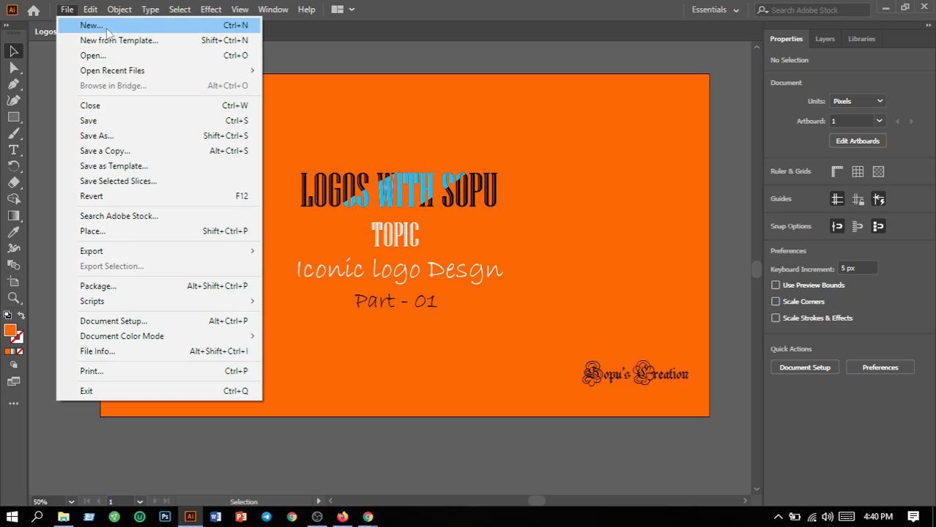
pyautogui.click(107, 28)
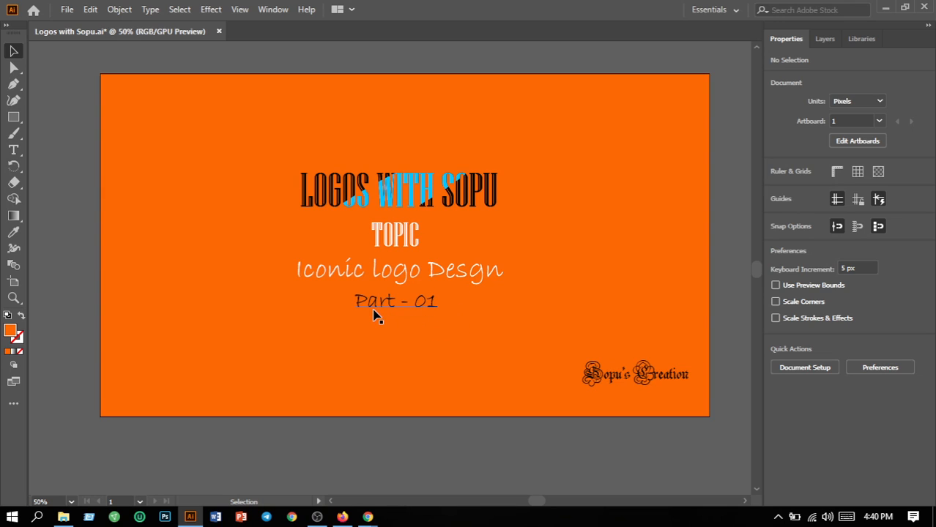
pyautogui.hotkey('ctrl', 'n')
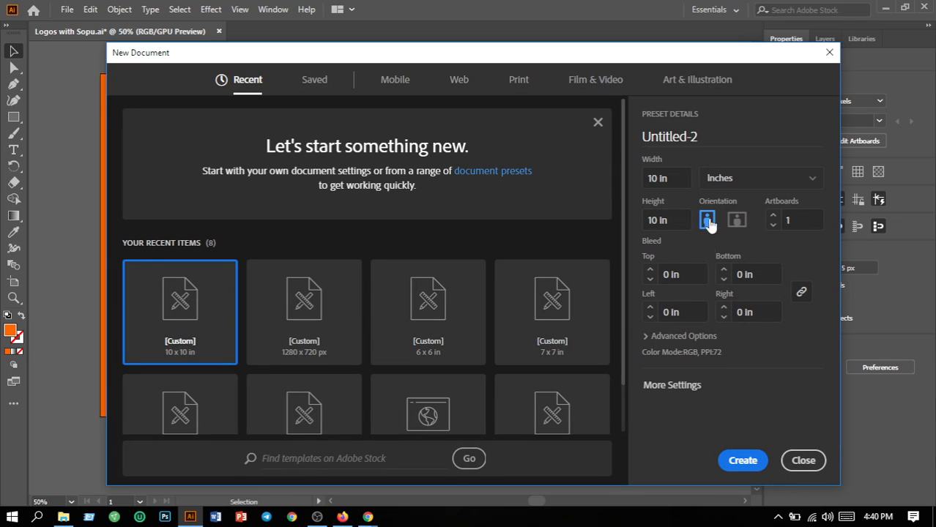
pyautogui.click(743, 463)
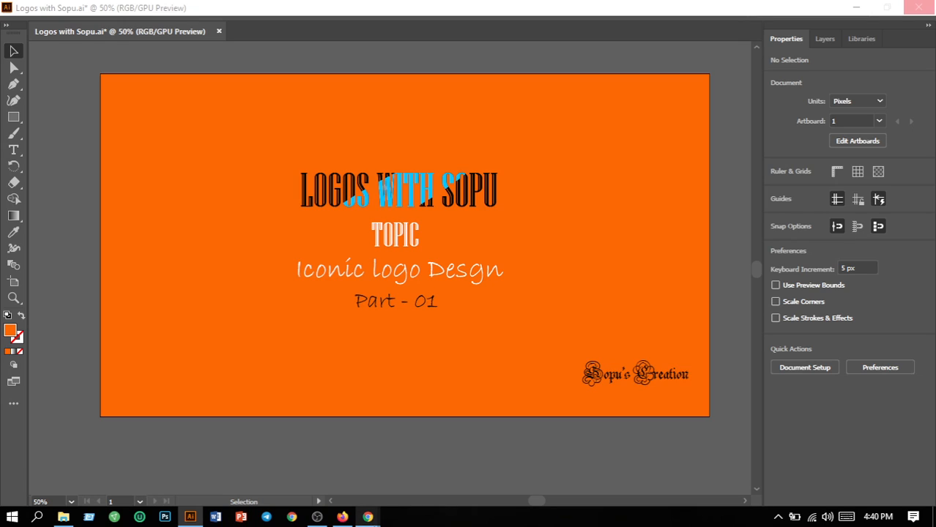
pyautogui.moveTo(368, 519)
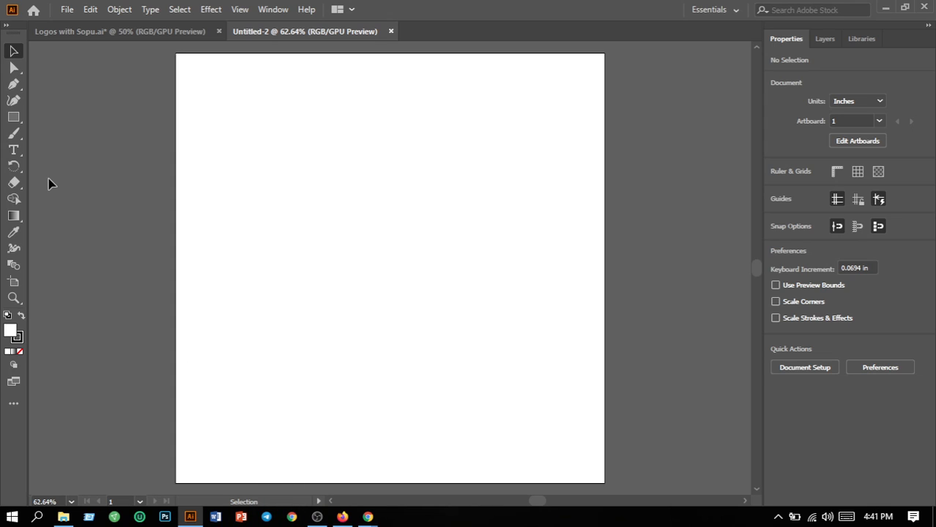
# Draw a closed arc shape about 2 in wide with the Pen tool, with a flat base and a curved top.
pyautogui.click(13, 84)
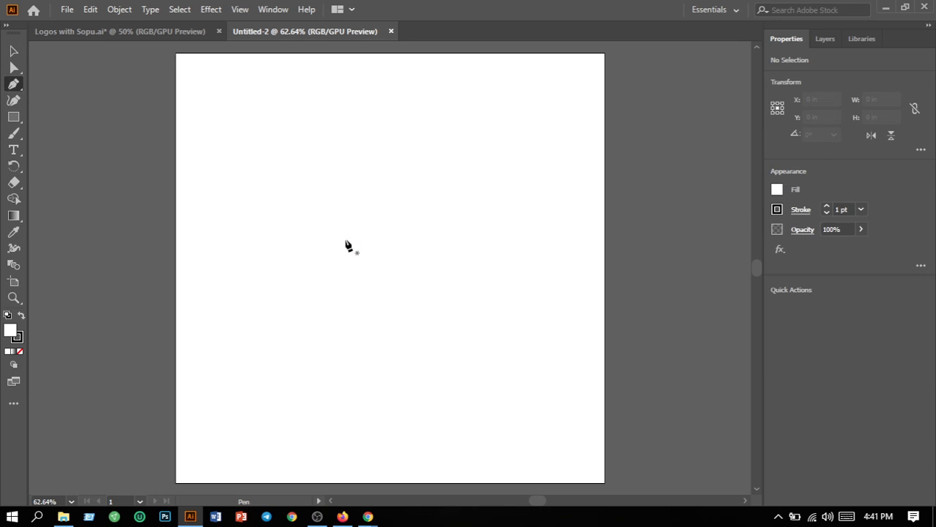
pyautogui.click(302, 207)
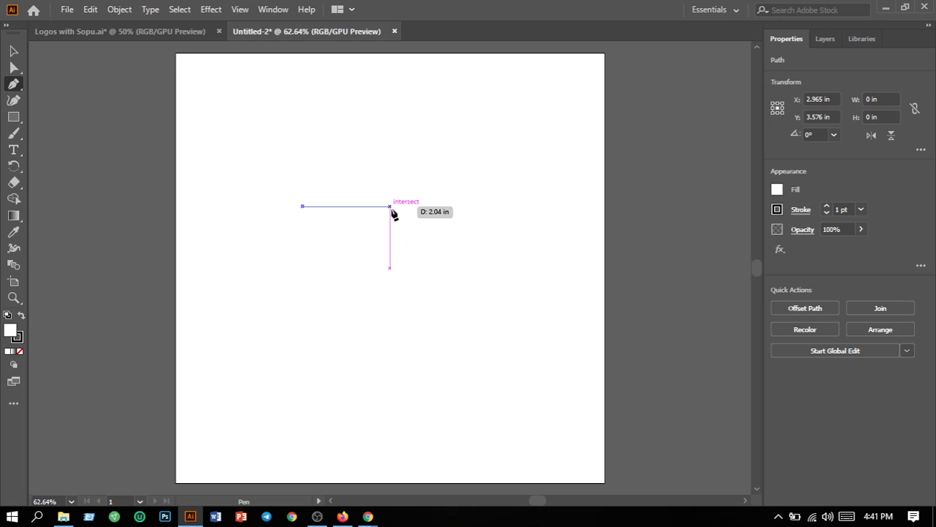
pyautogui.click(391, 207)
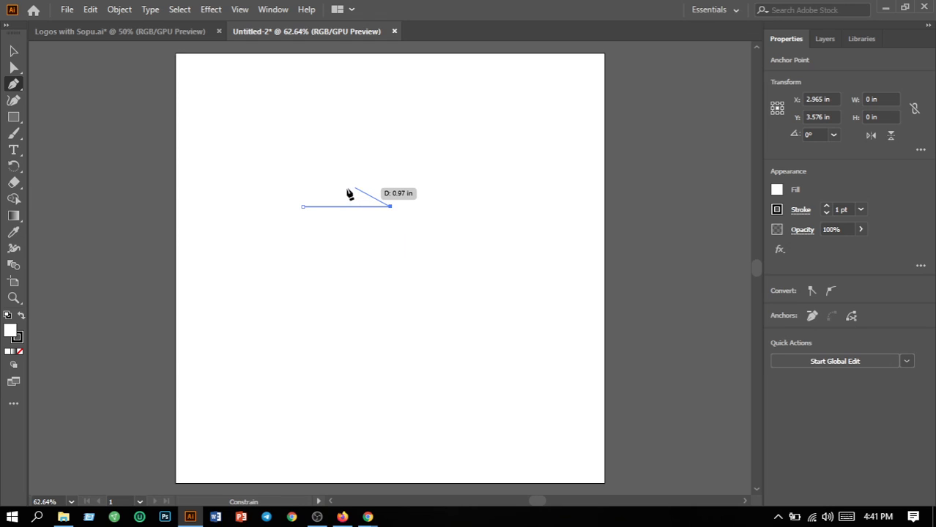
pyautogui.moveTo(302, 207); pyautogui.dragTo(255, 245)
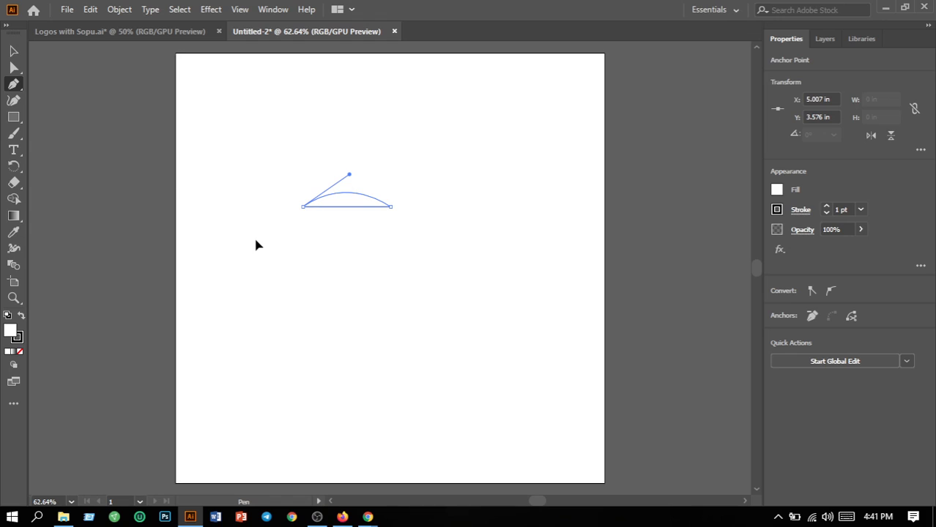
pyautogui.moveTo(255, 245); pyautogui.dragTo(256, 246)
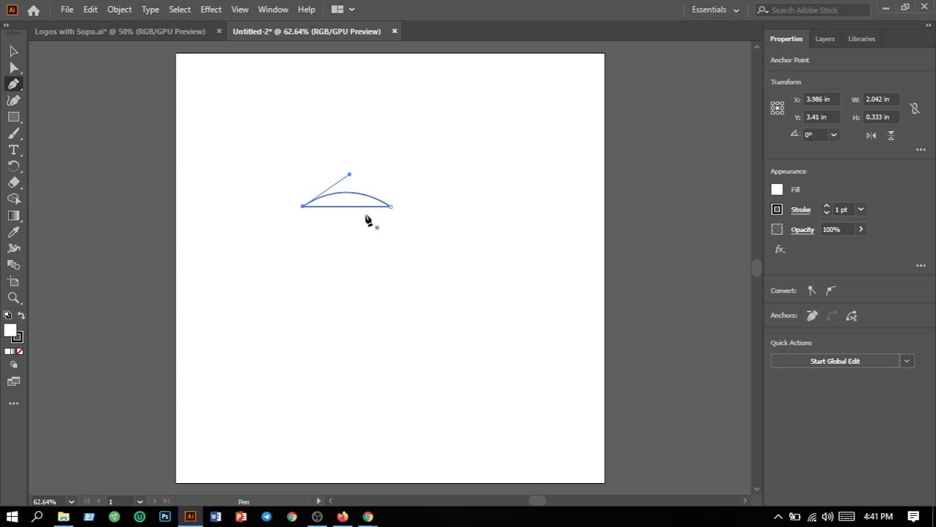
pyautogui.click(13, 51)
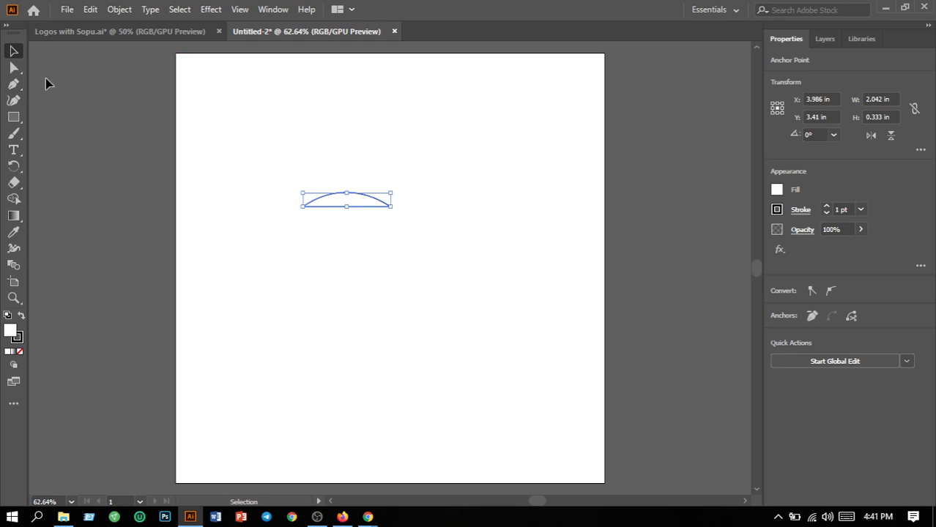
# Duplicate the arc, flip the copy vertically and place it under the original's flat base, offset slightly right.
pyautogui.click(300, 226)
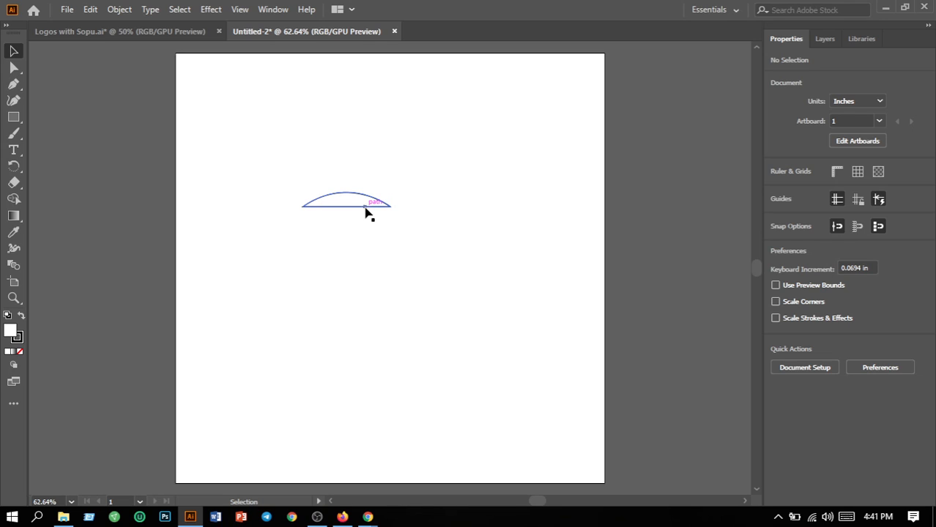
pyautogui.moveTo(366, 224); pyautogui.dragTo(370, 245)
pyautogui.click(397, 296)
pyautogui.click(383, 243)
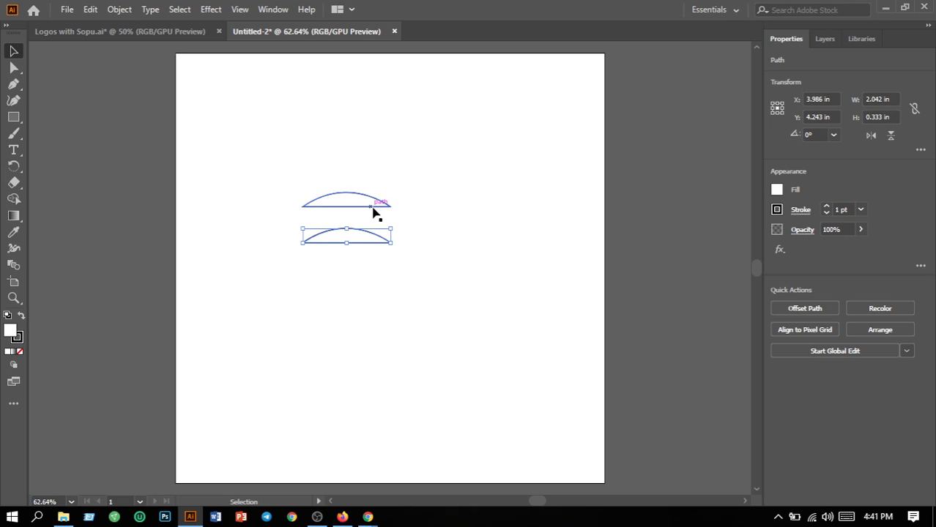
pyautogui.click(869, 137)
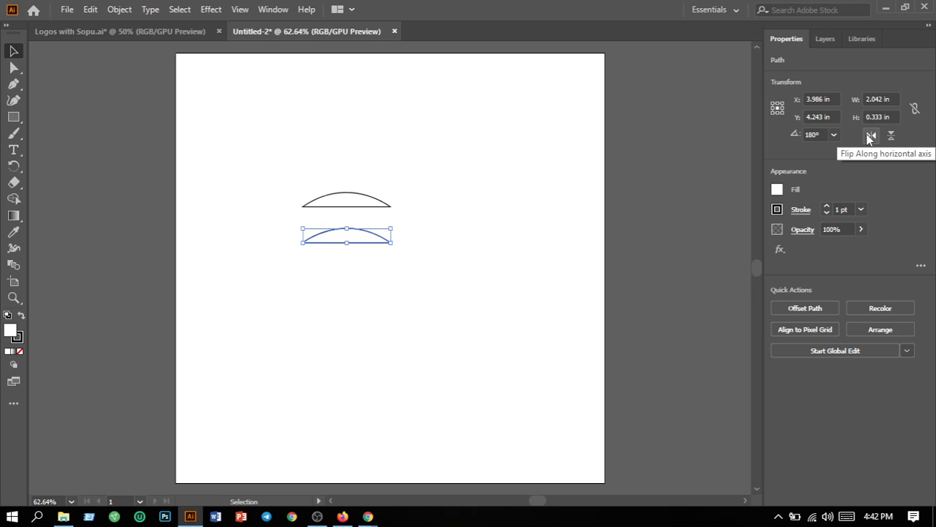
pyautogui.click(870, 137)
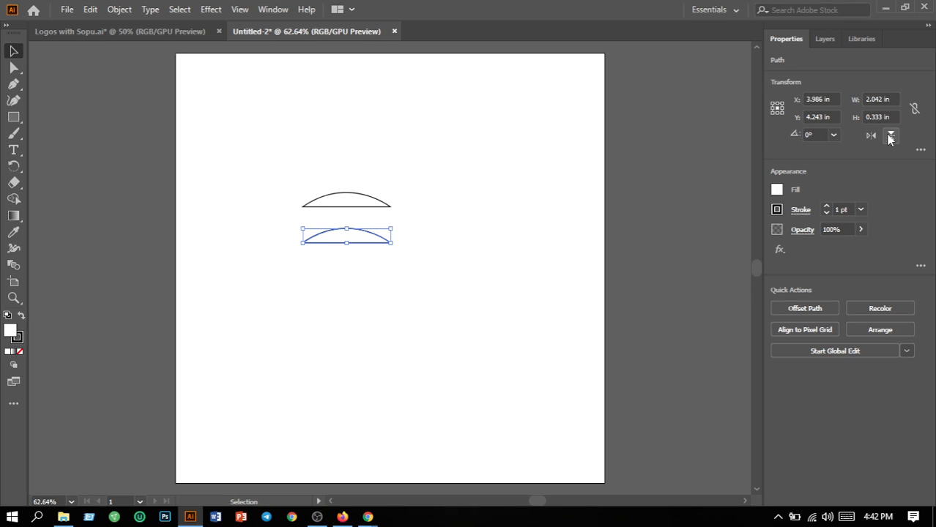
pyautogui.click(889, 137)
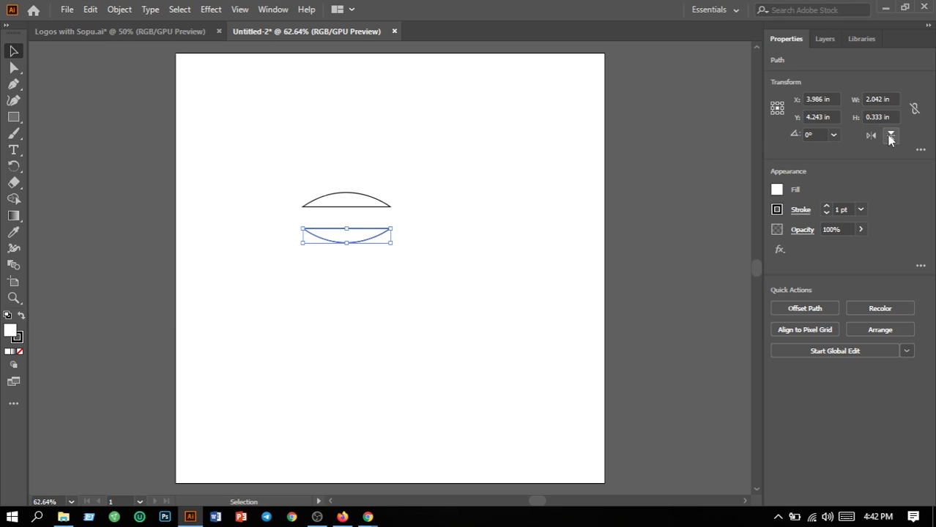
pyautogui.click(356, 265)
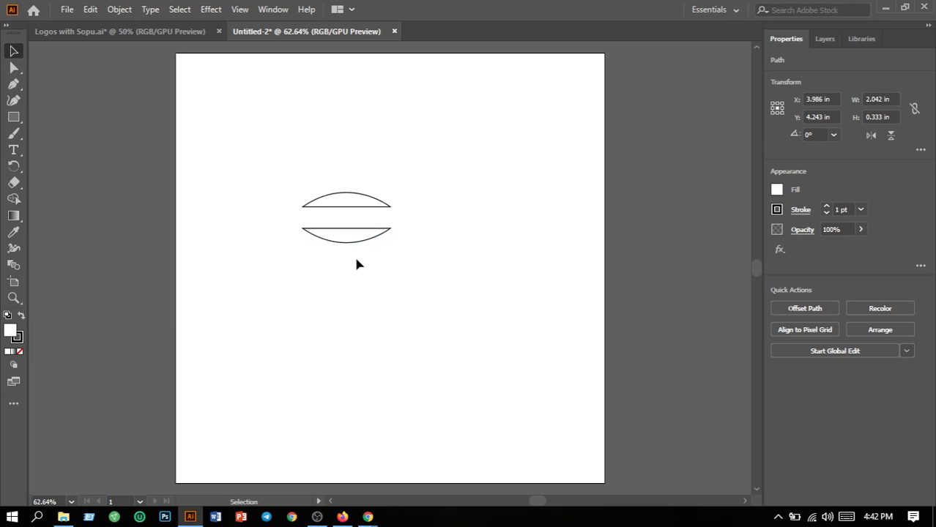
pyautogui.moveTo(370, 242); pyautogui.dragTo(390, 223)
pyautogui.click(273, 275)
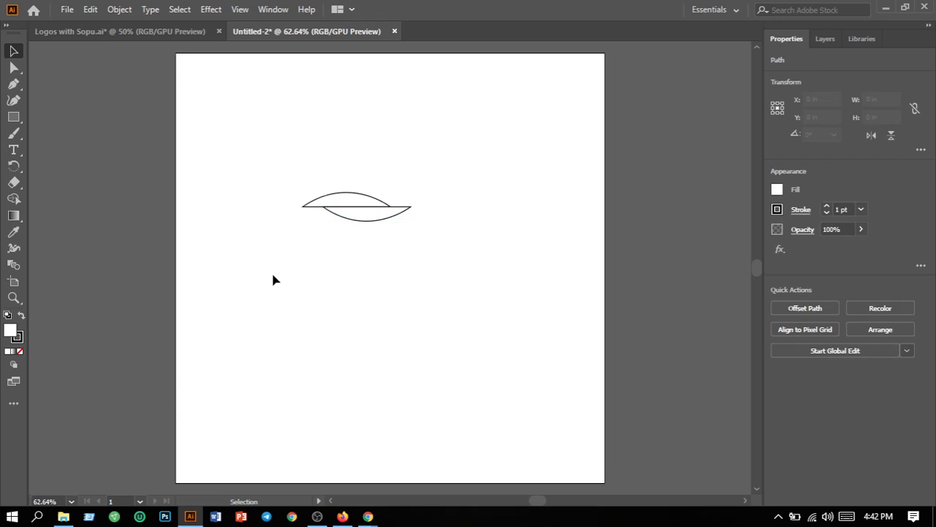
# Fill the upper arc shape with bright blue 00A4FF.
pyautogui.click(360, 198)
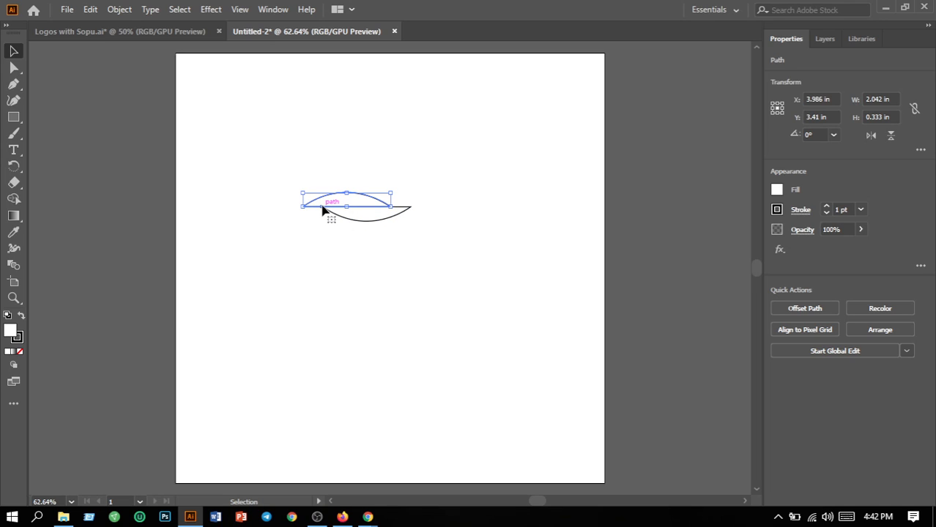
pyautogui.doubleClick(9, 336)
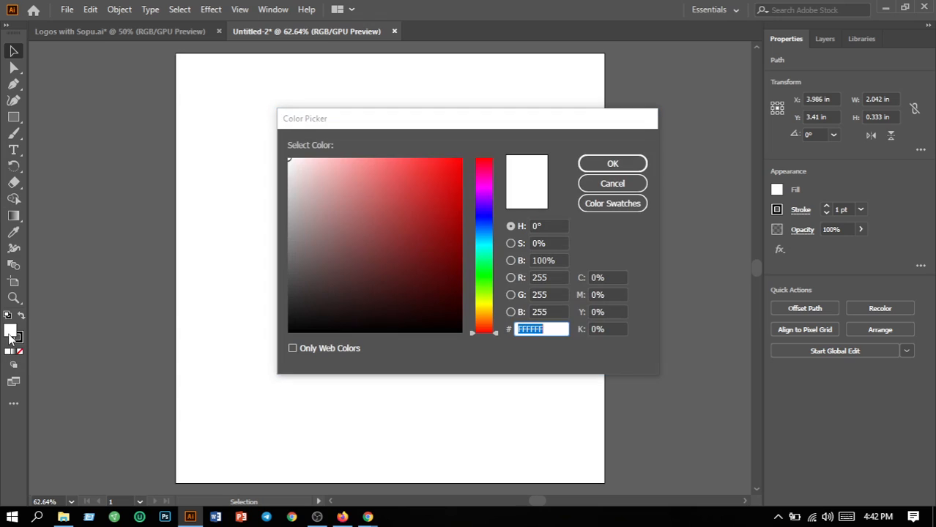
pyautogui.moveTo(484, 271); pyautogui.dragTo(487, 238)
pyautogui.moveTo(459, 170); pyautogui.dragTo(469, 151)
pyautogui.click(605, 165)
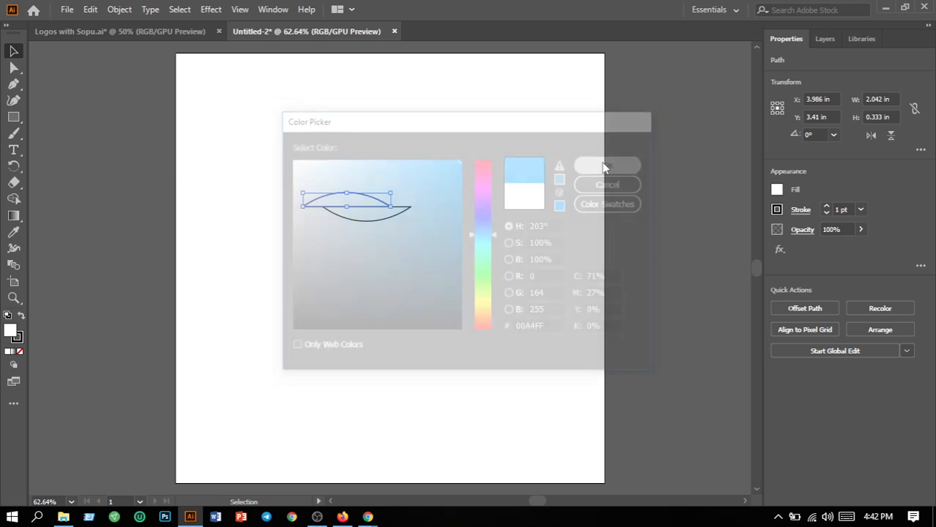
pyautogui.click(387, 224)
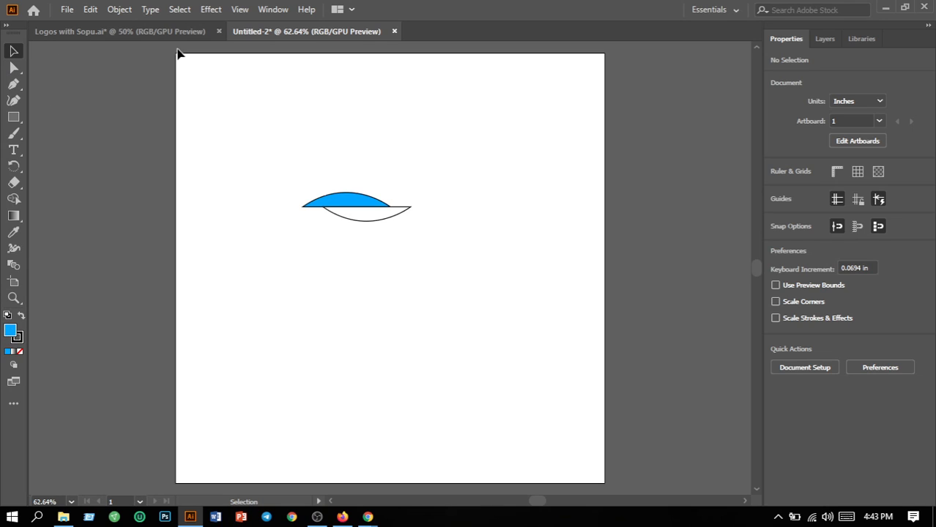
# Draw a rectangle covering the whole artboard and fill it with dark gray 2B2B2B.
pyautogui.click(14, 118)
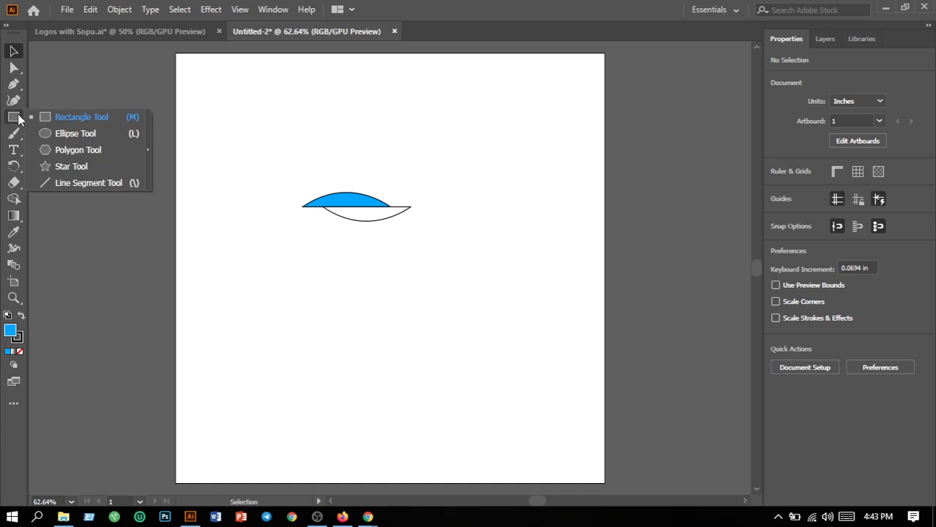
pyautogui.click(64, 119)
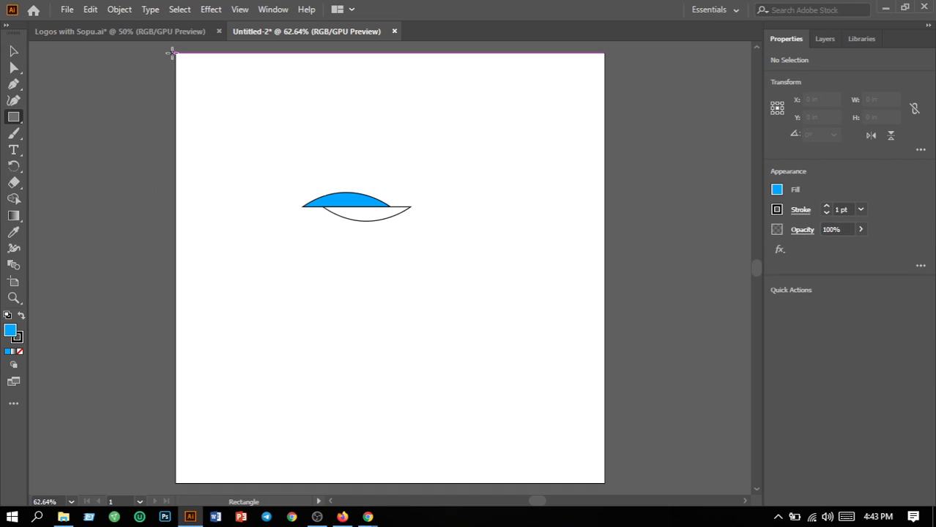
pyautogui.moveTo(176, 54); pyautogui.dragTo(605, 483)
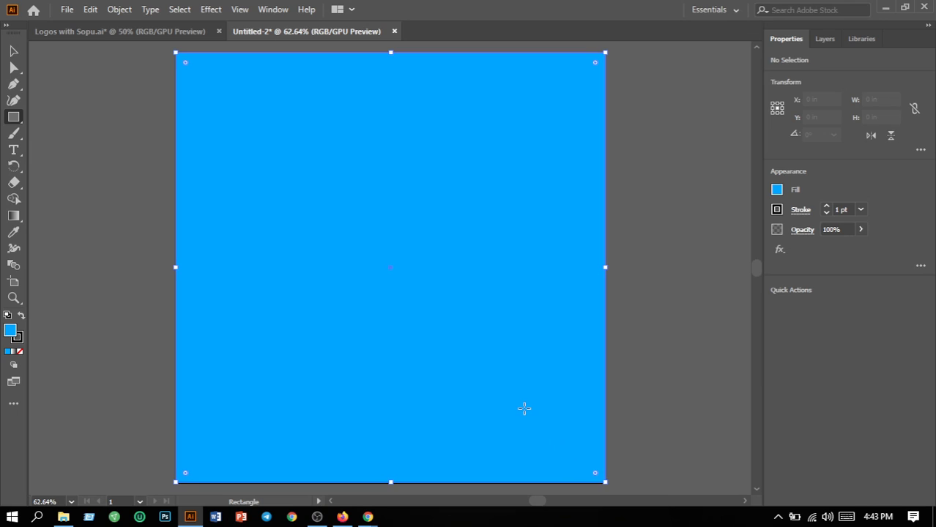
pyautogui.doubleClick(11, 333)
pyautogui.moveTo(292, 280); pyautogui.dragTo(289, 303)
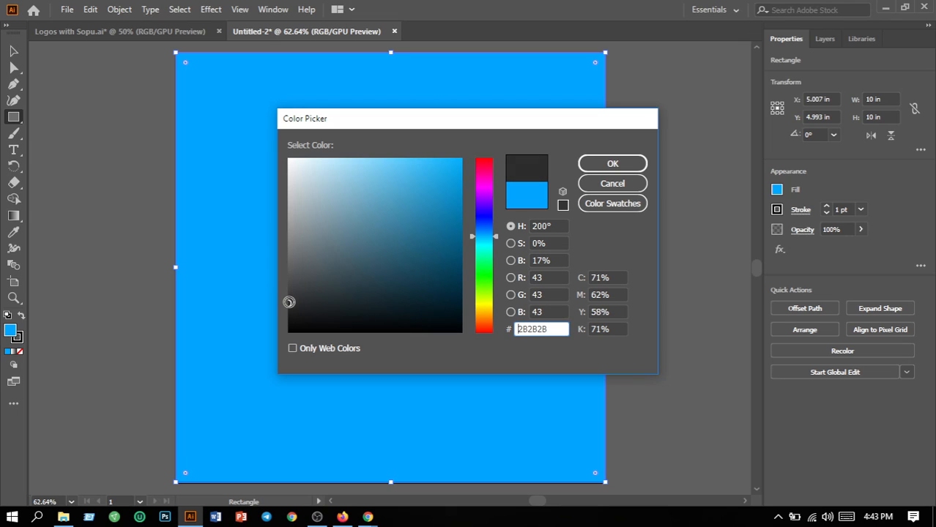
pyautogui.click(612, 168)
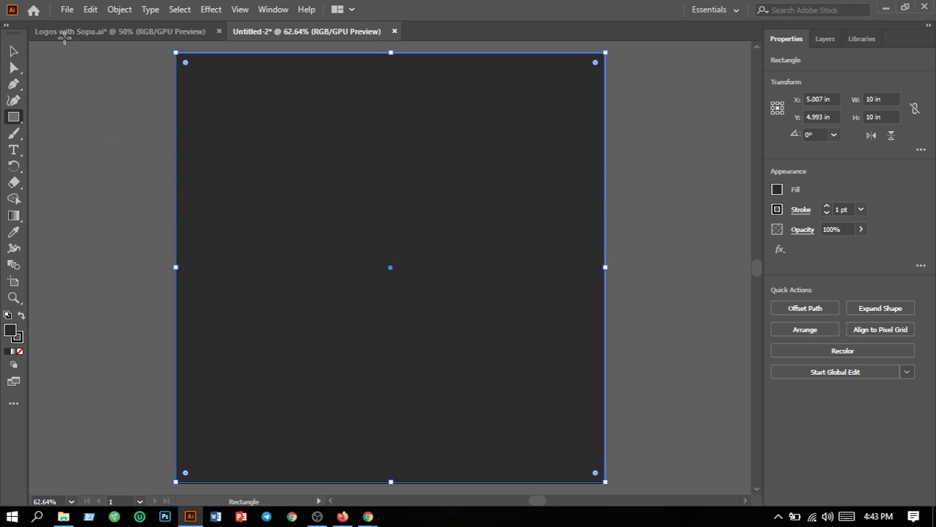
# Send the background rectangle to the back behind the arc shapes.
pyautogui.click(117, 8)
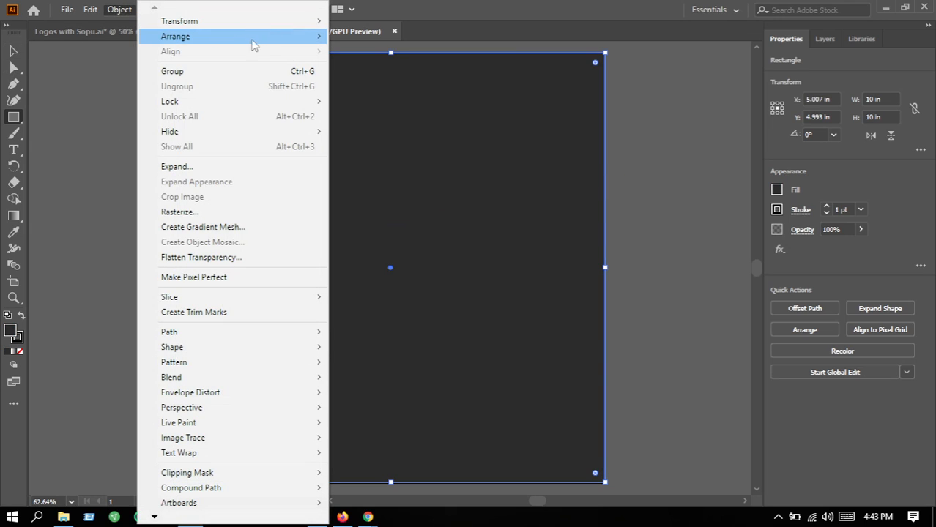
pyautogui.moveTo(264, 38)
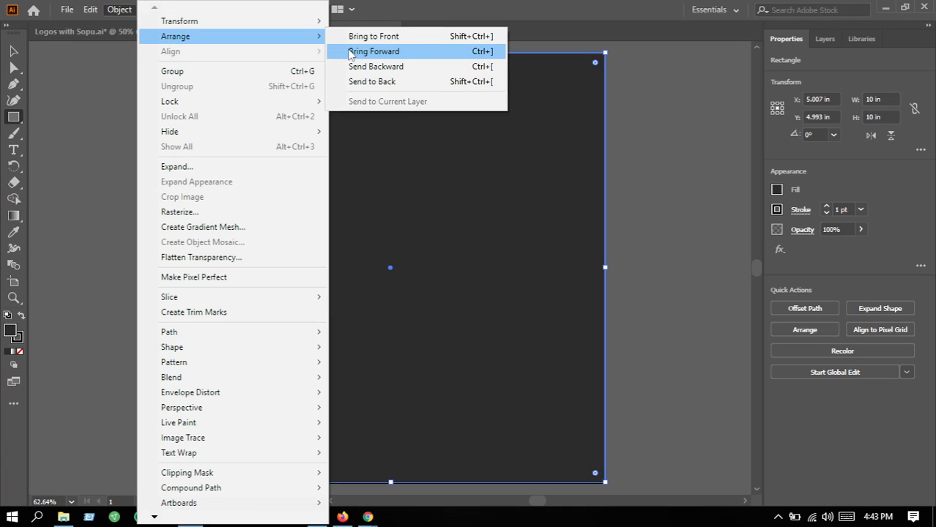
pyautogui.click(360, 82)
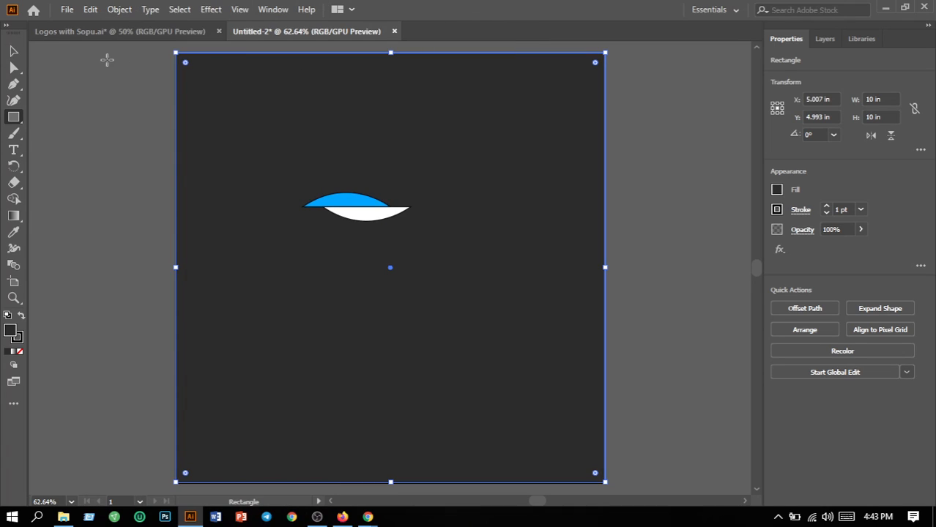
# Select the background rectangle and lock it.
pyautogui.click(14, 52)
pyautogui.click(141, 152)
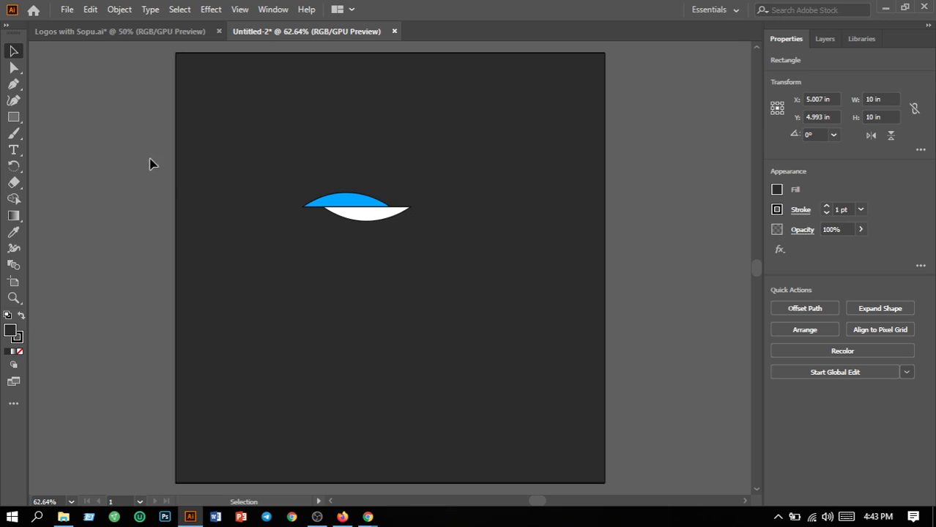
pyautogui.click(605, 309)
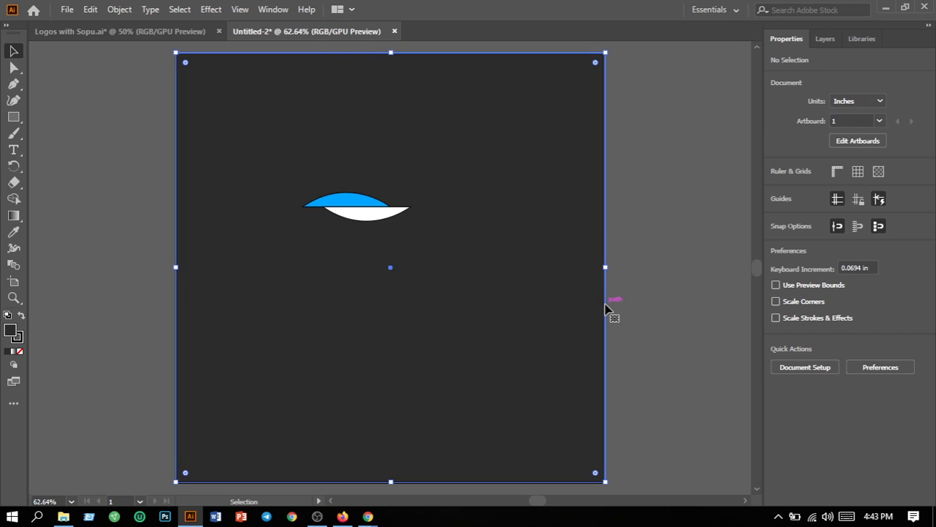
pyautogui.click(117, 9)
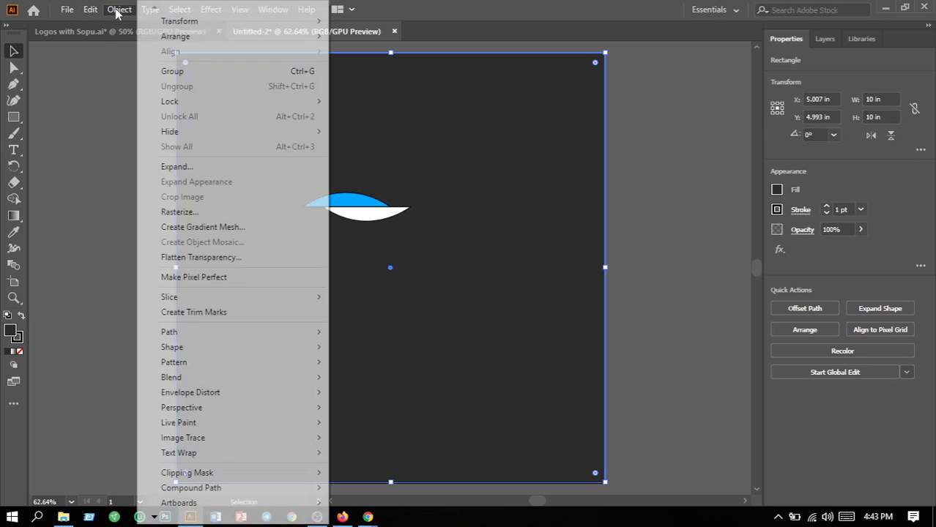
pyautogui.moveTo(183, 102)
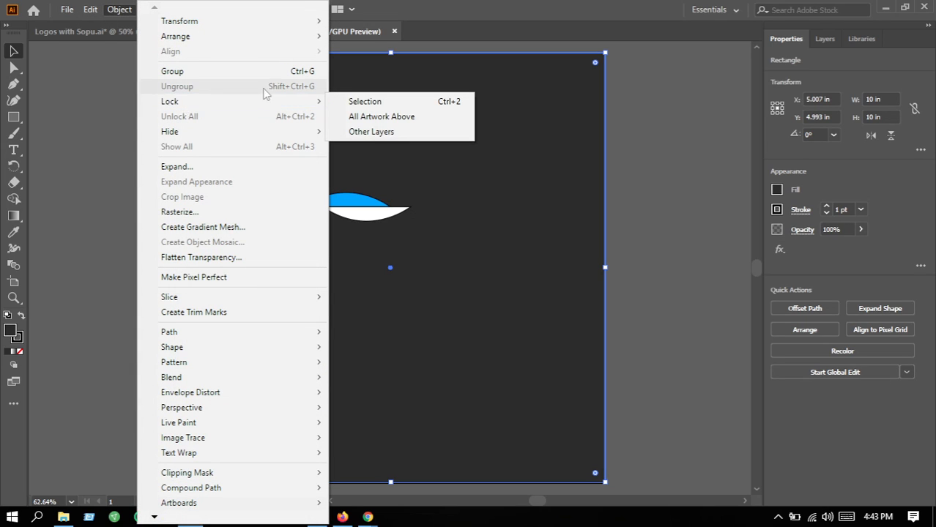
pyautogui.click(339, 102)
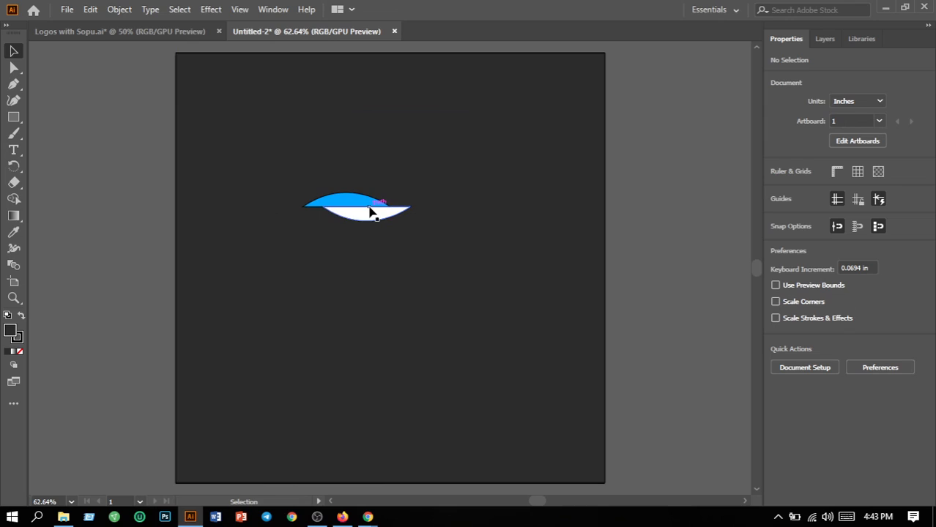
# Select both arc shapes and remove their stroke by setting the stroke weight to 0.
pyautogui.moveTo(260, 172); pyautogui.dragTo(425, 293)
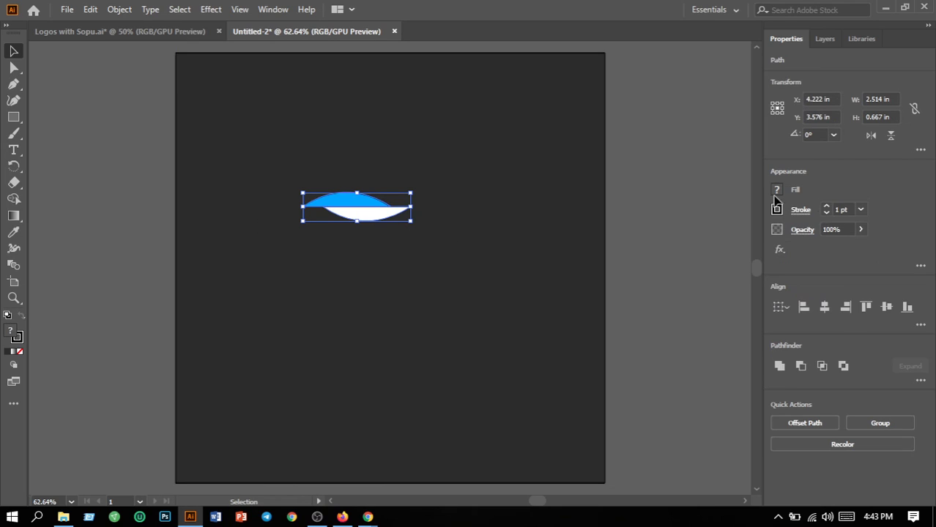
pyautogui.click(848, 209)
pyautogui.write('0')
pyautogui.press('Return')
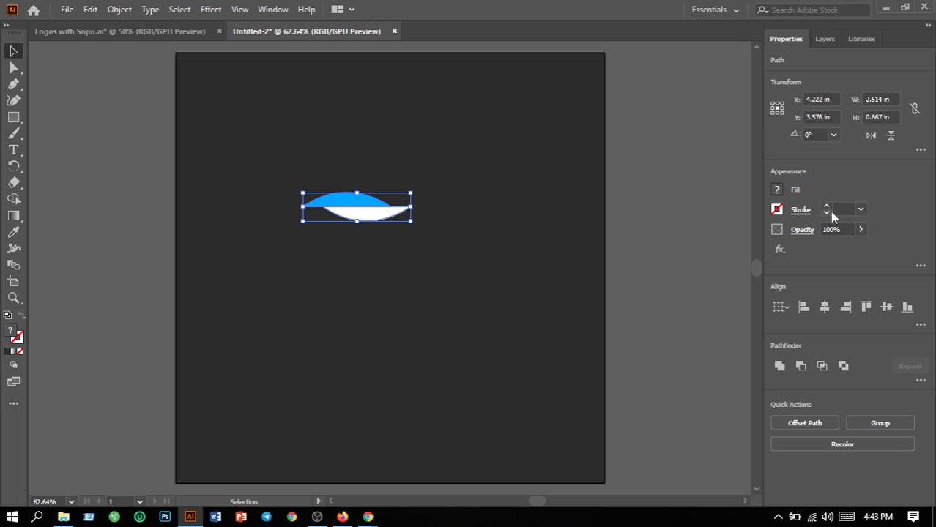
# Create a point text object to the right of the arcs with the Type tool and clear its placeholder text.
pyautogui.click(249, 157)
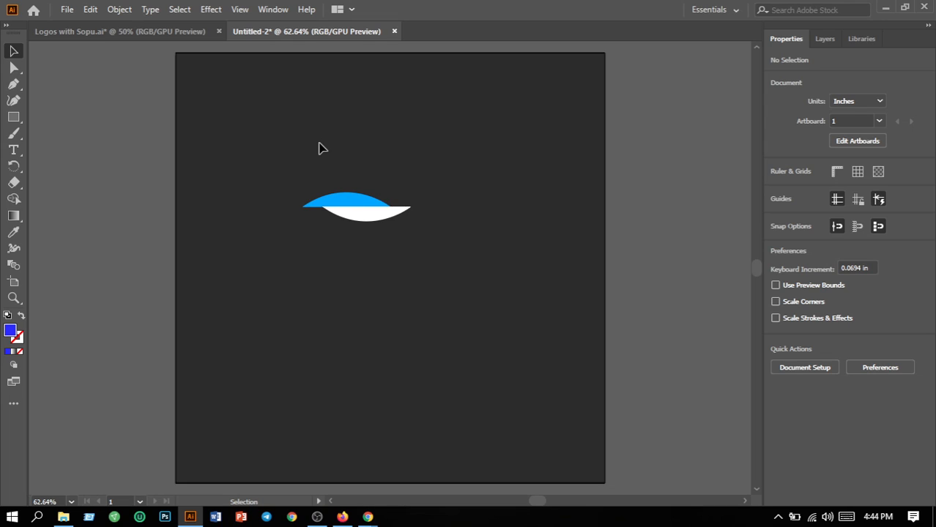
pyautogui.moveTo(318, 142); pyautogui.dragTo(422, 287)
pyautogui.moveTo(422, 288); pyautogui.dragTo(421, 289)
pyautogui.click(20, 152)
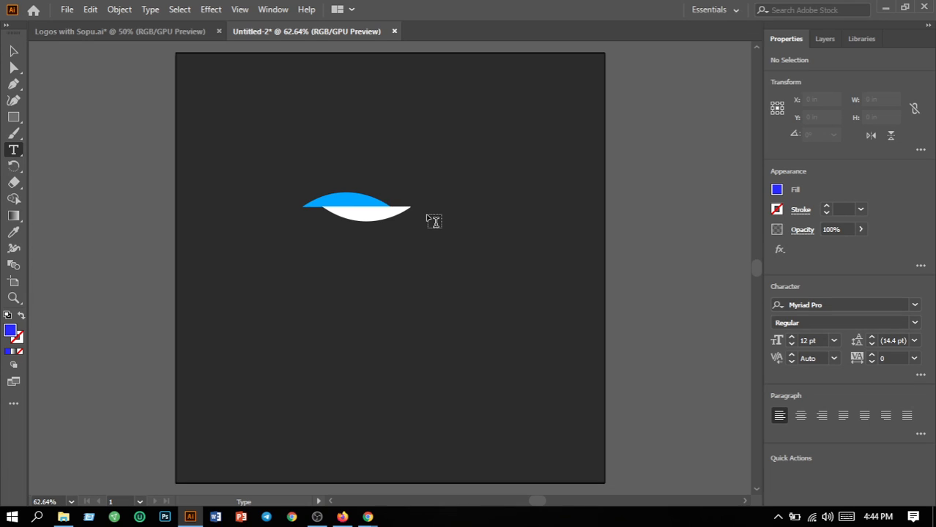
pyautogui.click(433, 221)
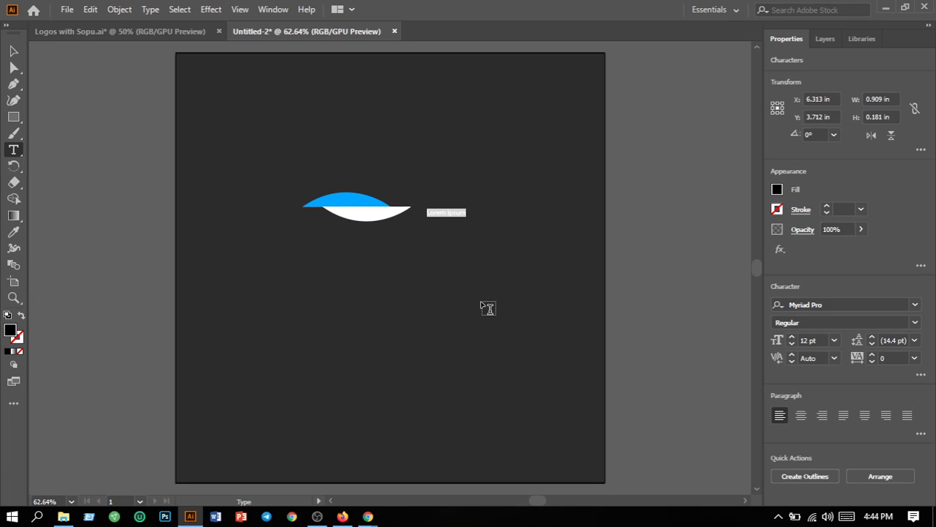
pyautogui.press('BackSpace')
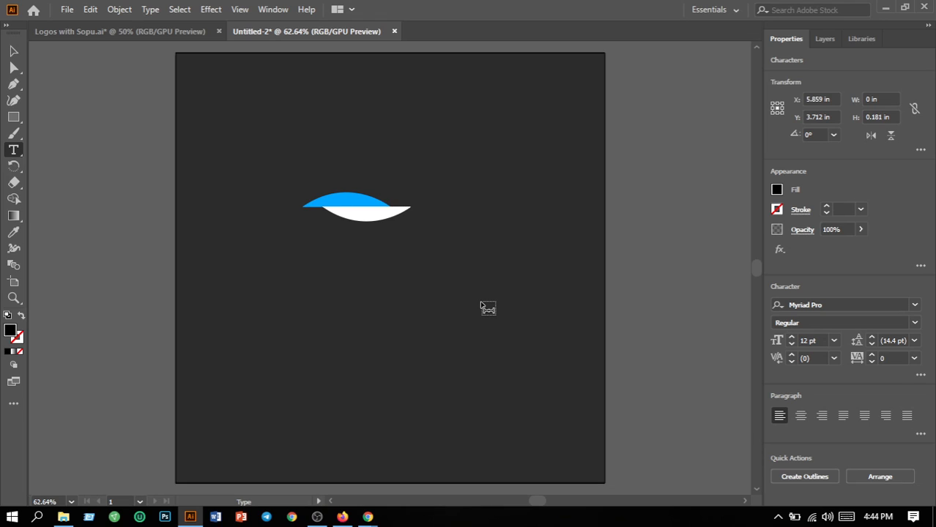
# Type the logo name BOTOP into the text object, correcting the letters until it reads BOTOP.
pyautogui.write('BR')
pyautogui.hotkey('ctrl', 'v')
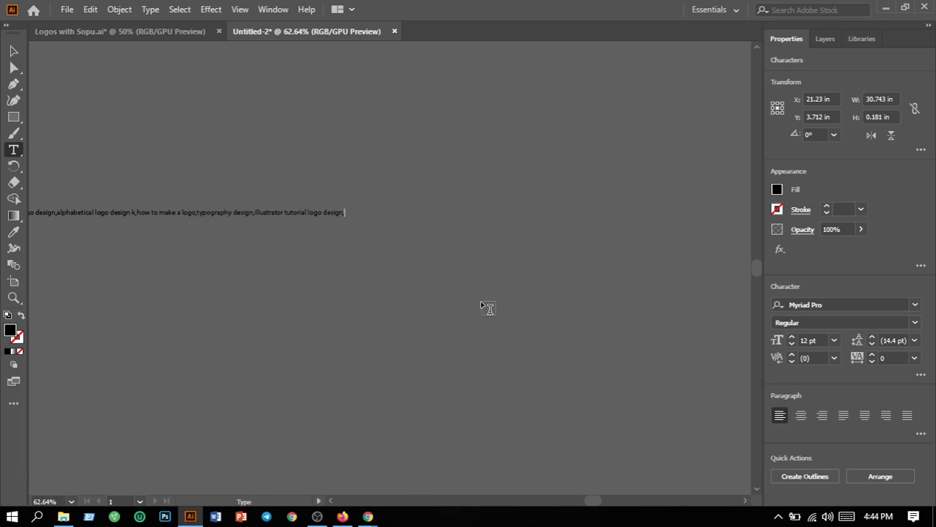
pyautogui.hotkey('ctrl', 'z')
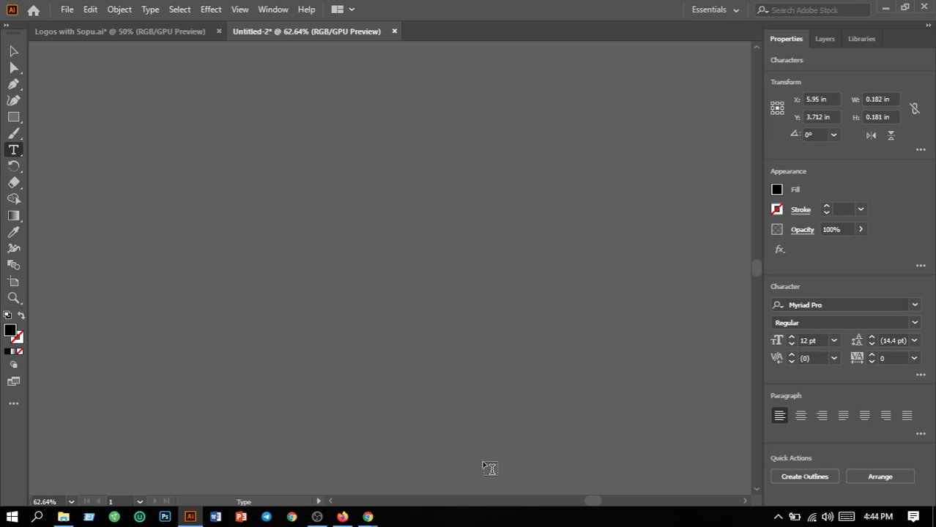
pyautogui.moveTo(595, 503); pyautogui.dragTo(539, 500)
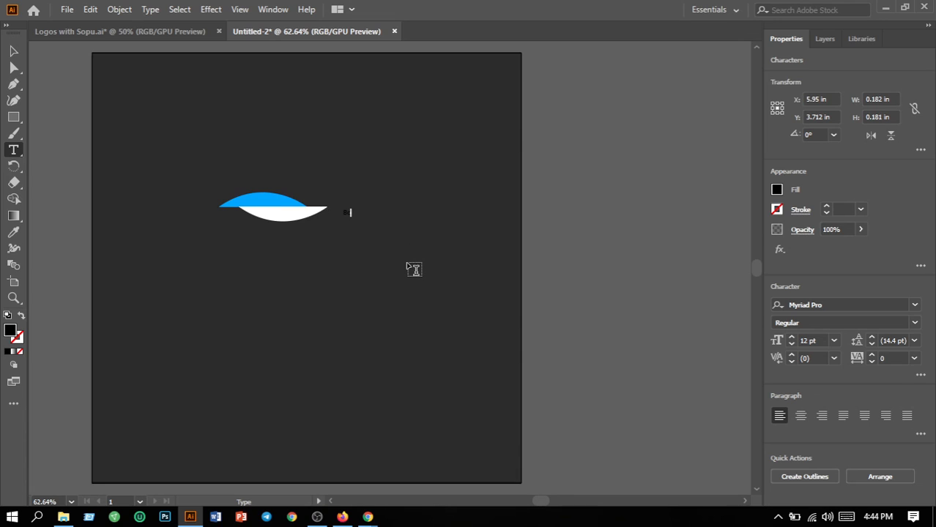
pyautogui.write('aitTo')
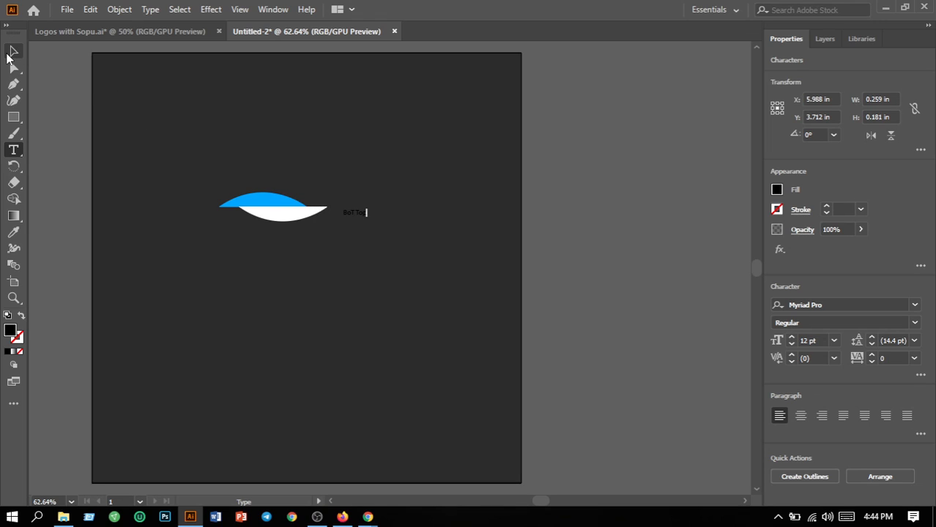
pyautogui.write('p')
pyautogui.press('Left')
pyautogui.press('Left')
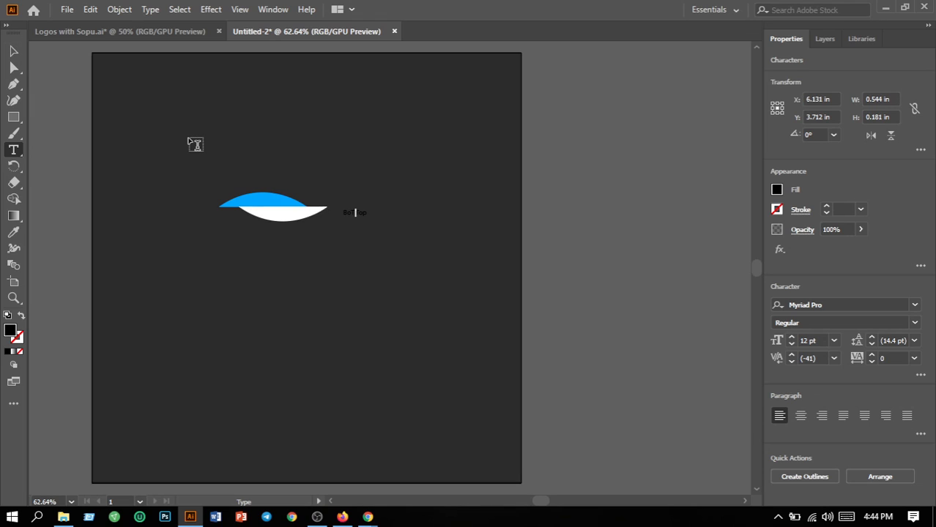
pyautogui.press('BackSpace')
pyautogui.write('t')
pyautogui.press('BackSpace')
pyautogui.press('BackSpace')
pyautogui.press('Right')
pyautogui.press('Right')
pyautogui.press('BackSpace')
pyautogui.press('BackSpace')
pyautogui.write('O')
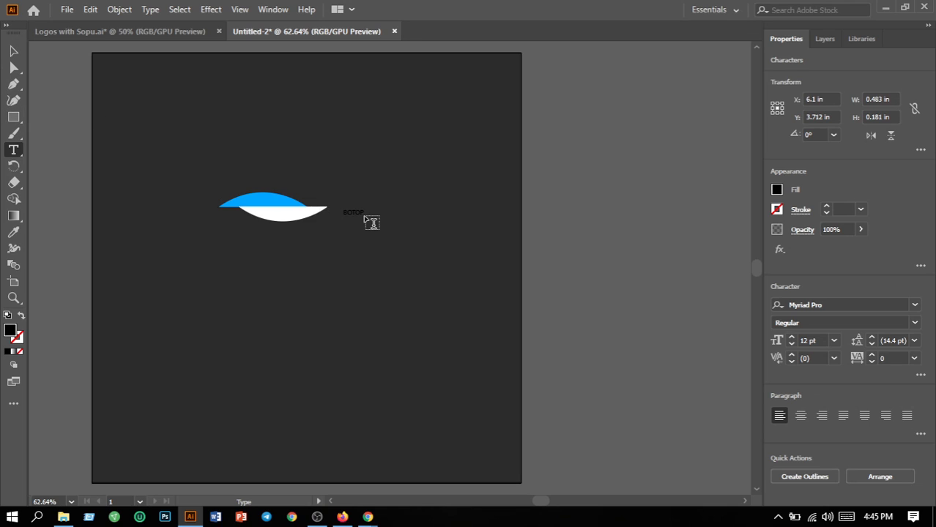
# Select the BOTOP text and set its font size to 24 pt.
pyautogui.moveTo(363, 212); pyautogui.dragTo(332, 213)
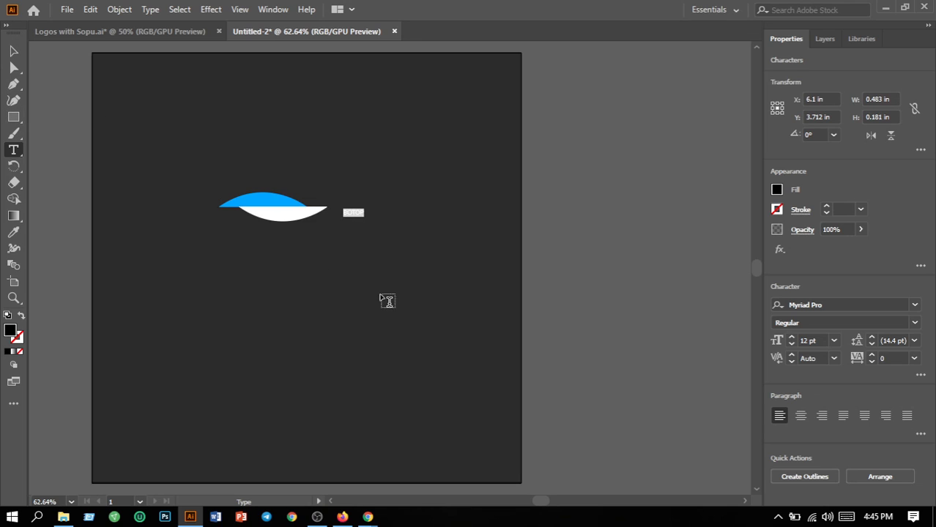
pyautogui.click(833, 341)
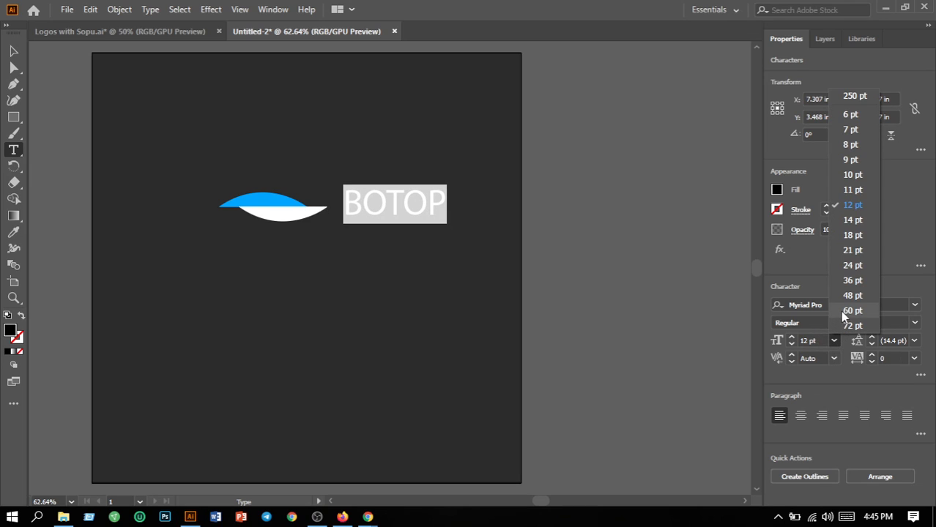
pyautogui.click(851, 267)
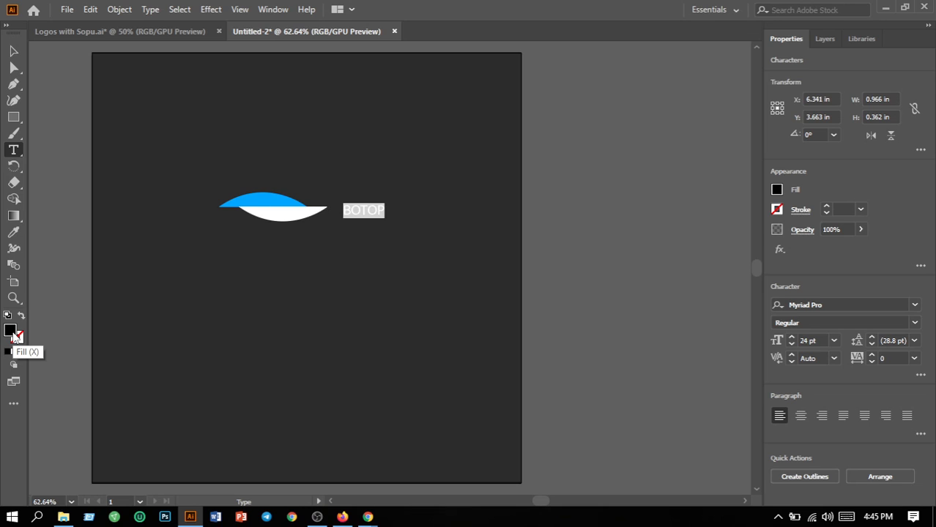
# Set the text's fill colour to bright blue 00B1FF.
pyautogui.doubleClick(13, 334)
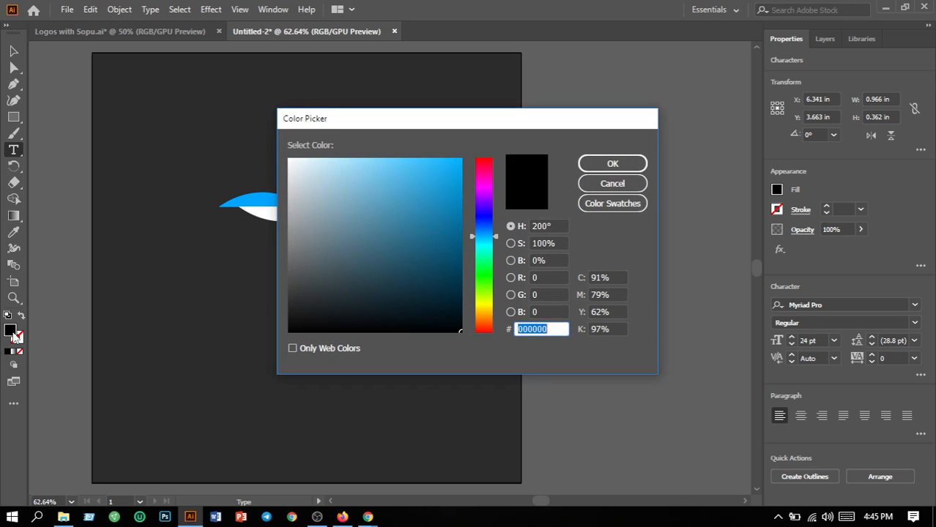
pyautogui.moveTo(461, 174); pyautogui.dragTo(464, 153)
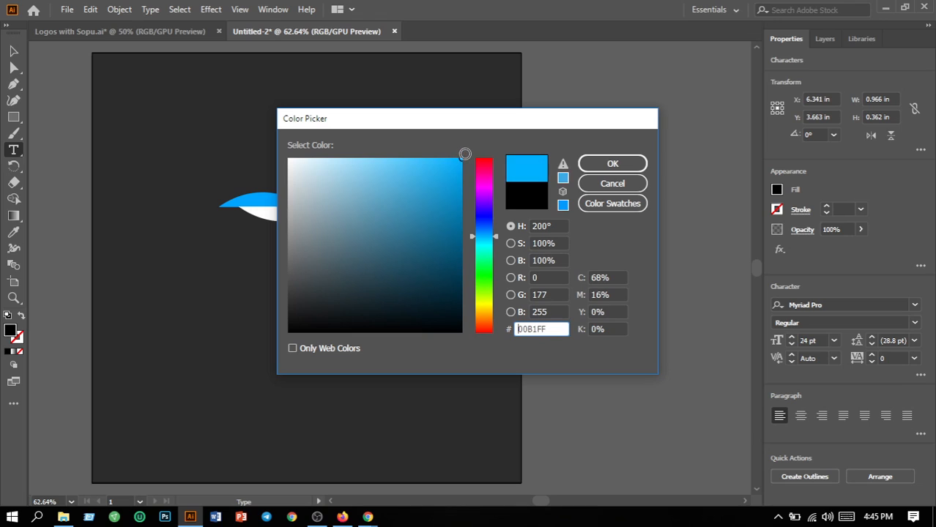
pyautogui.click(638, 167)
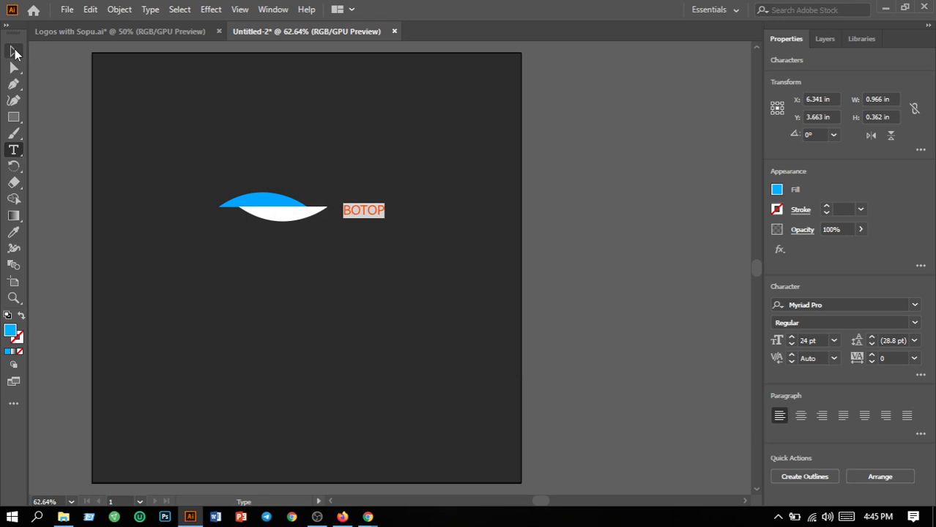
# Move the BOTOP text to sit centred beneath the arc shapes.
pyautogui.click(14, 52)
pyautogui.click(315, 156)
pyautogui.moveTo(360, 214); pyautogui.dragTo(269, 239)
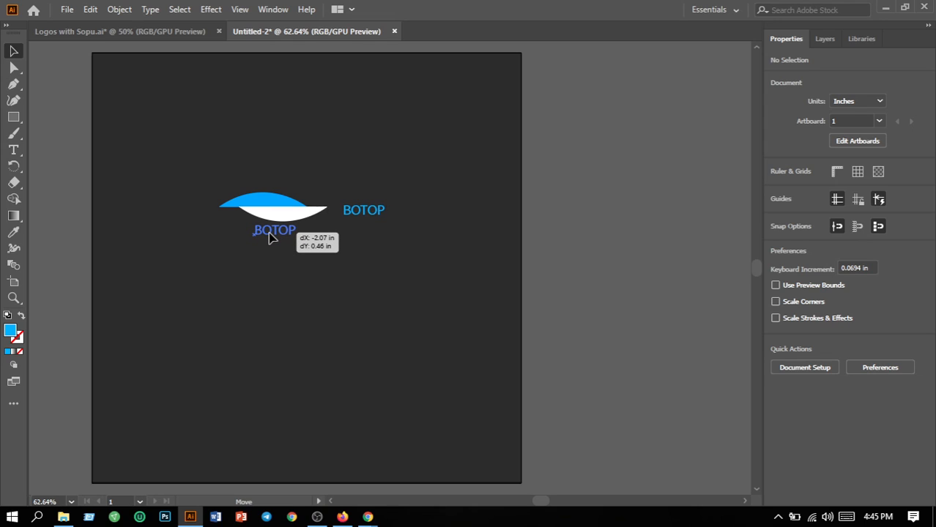
pyautogui.moveTo(271, 238); pyautogui.dragTo(268, 238)
# Select the arcs and text together and move them down to the middle of the artboard.
pyautogui.click(217, 260)
pyautogui.moveTo(199, 158); pyautogui.dragTo(387, 320)
pyautogui.hotkey('ctrl', 'h')
pyautogui.click(315, 395)
pyautogui.moveTo(202, 165); pyautogui.dragTo(347, 278)
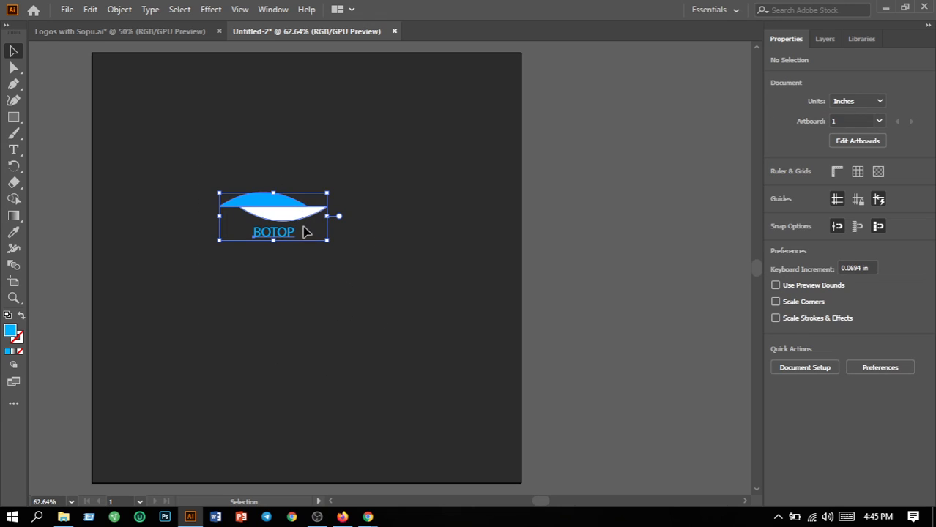
pyautogui.moveTo(306, 214); pyautogui.dragTo(331, 265)
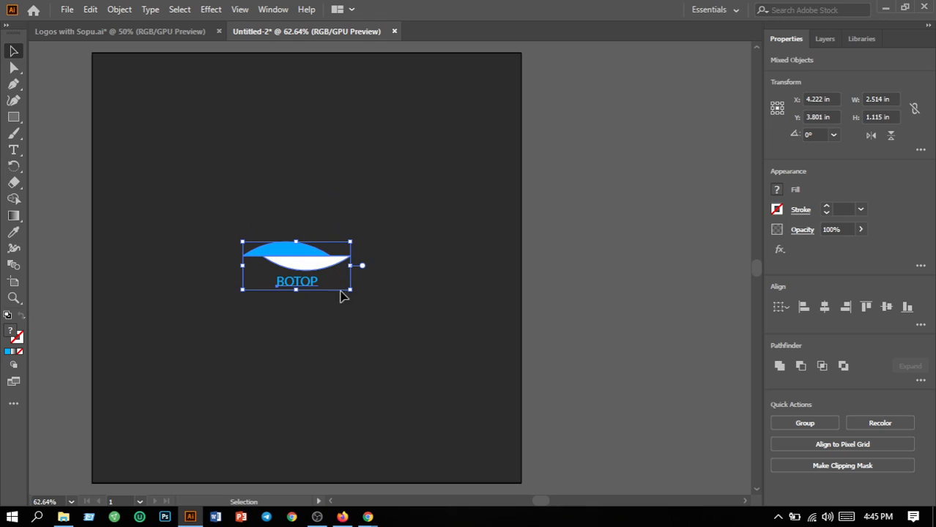
pyautogui.click(367, 324)
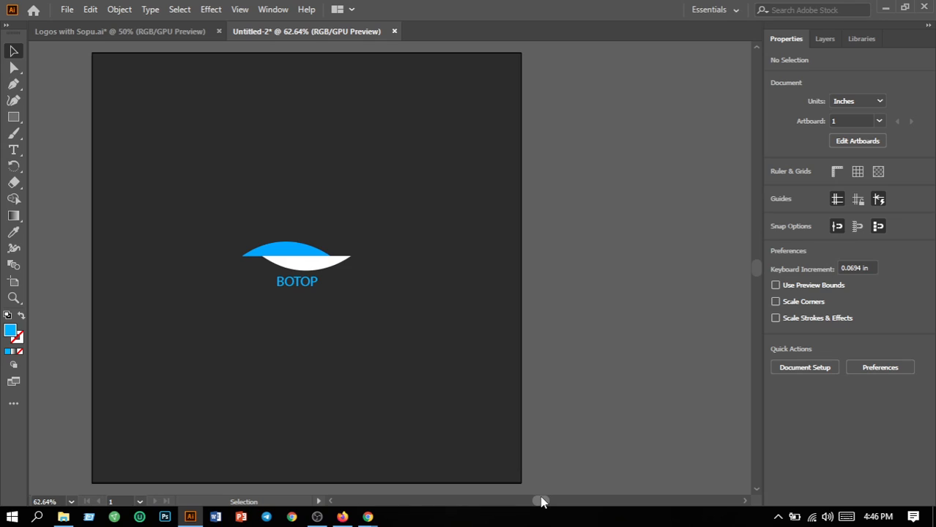
pyautogui.moveTo(542, 502); pyautogui.dragTo(538, 502)
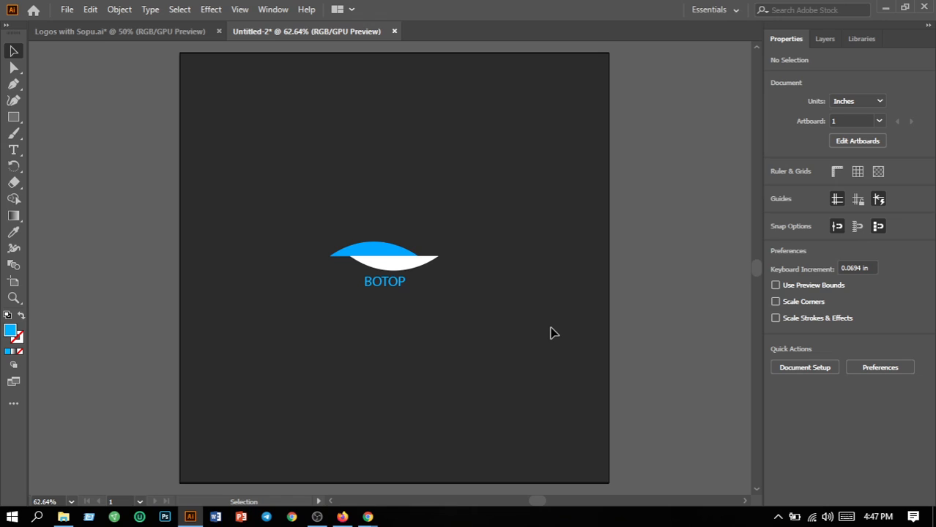
pyautogui.click(318, 517)
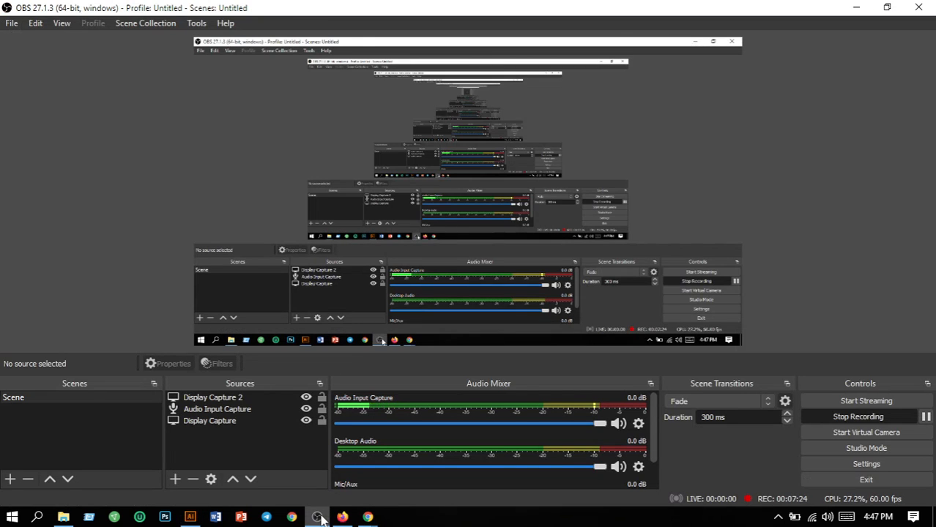